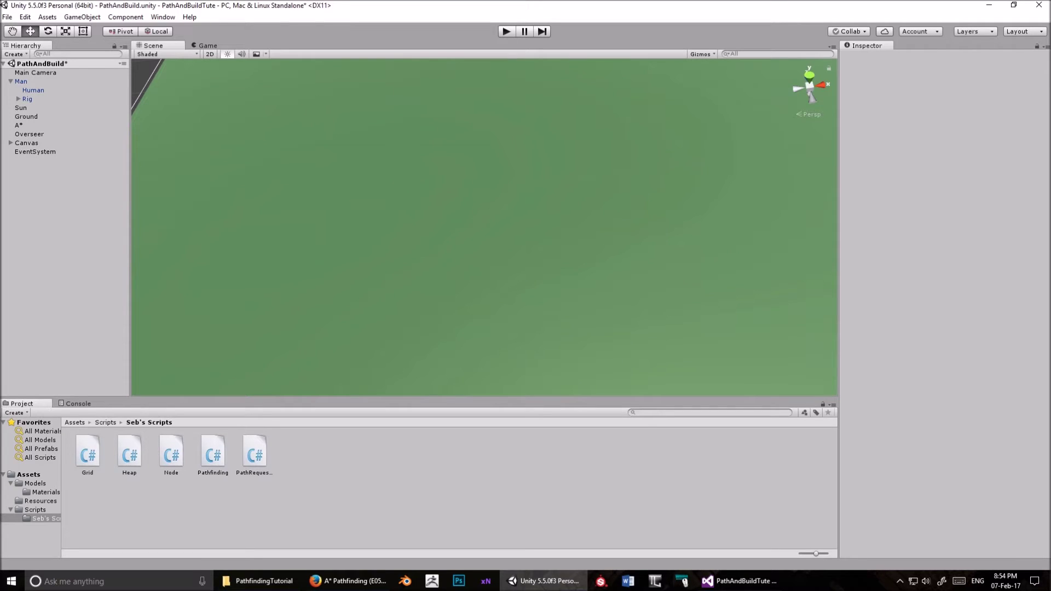
# - Look over the A* Pathfinding E05 units video in Firefox, then return to the Unity editor
pyautogui.click(348, 581)
pyautogui.moveTo(905, 15); pyautogui.dragTo(406, 36)
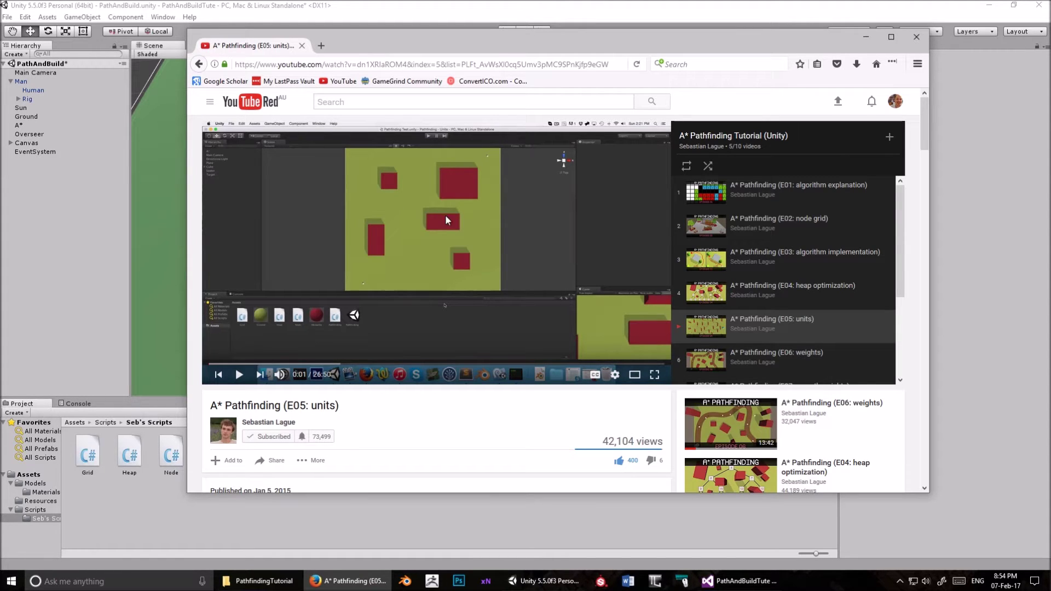
pyautogui.moveTo(492, 49); pyautogui.dragTo(755, 88)
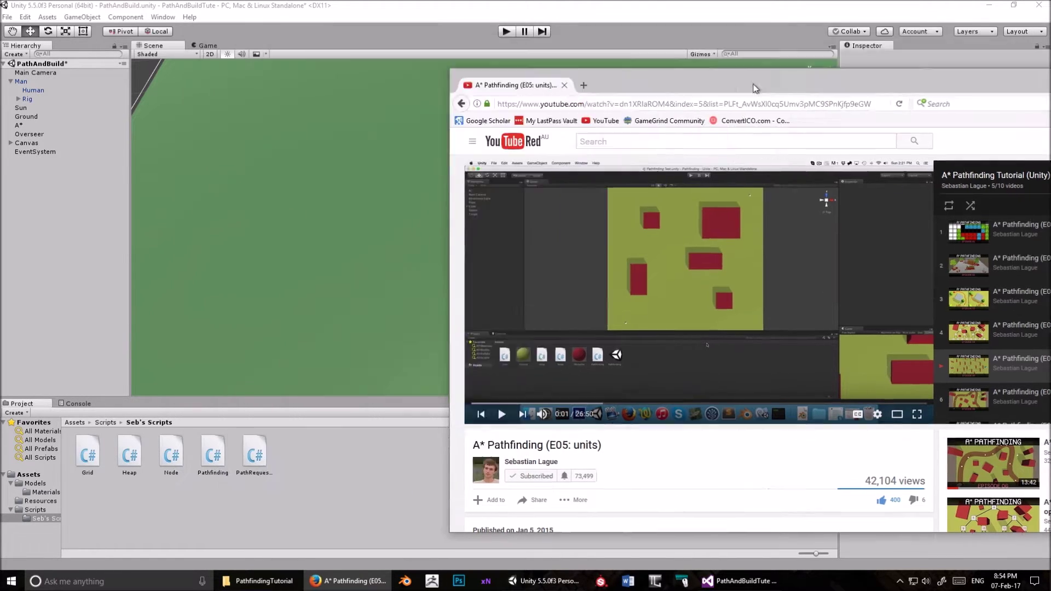
pyautogui.hotkey('alt', 'Tab')
# - Run the scene with Gizmos on, walk the unit to two ground points, and place a tower on its path
pyautogui.hotkey('ctrl', 'p')
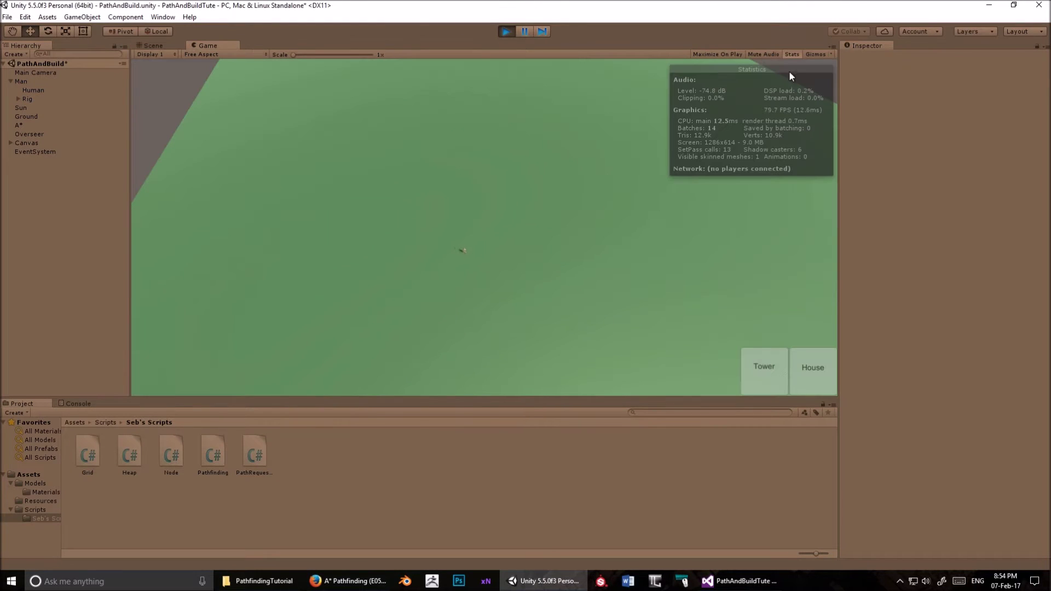
pyautogui.click(816, 55)
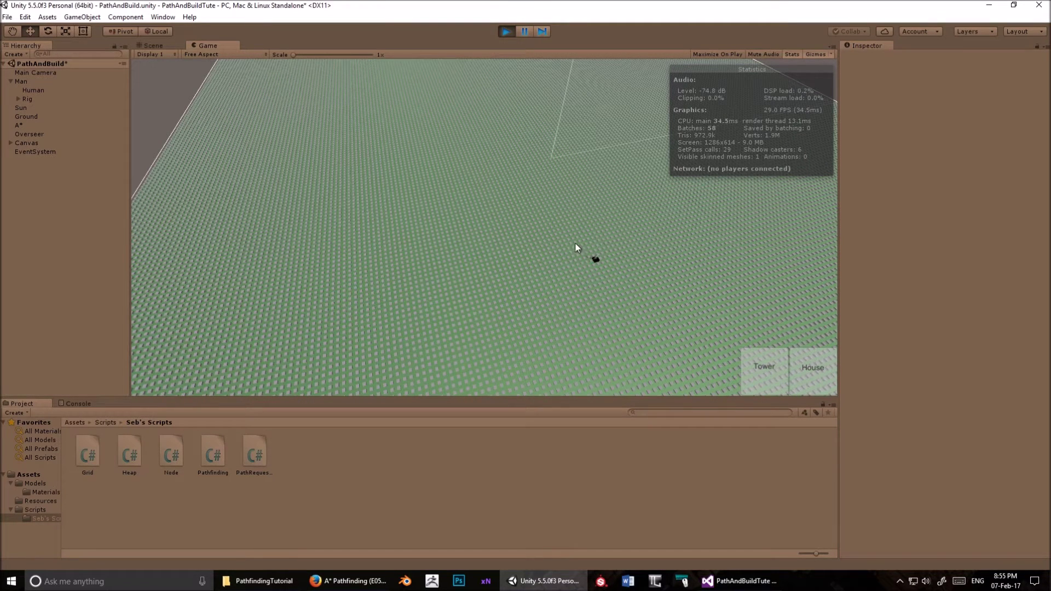
pyautogui.click(346, 173)
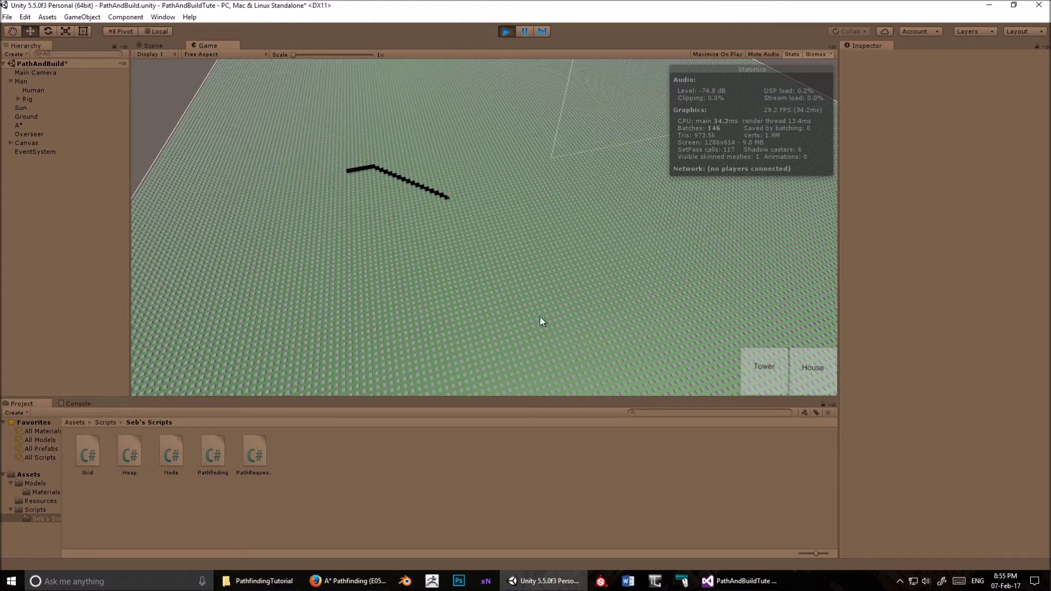
pyautogui.click(472, 307)
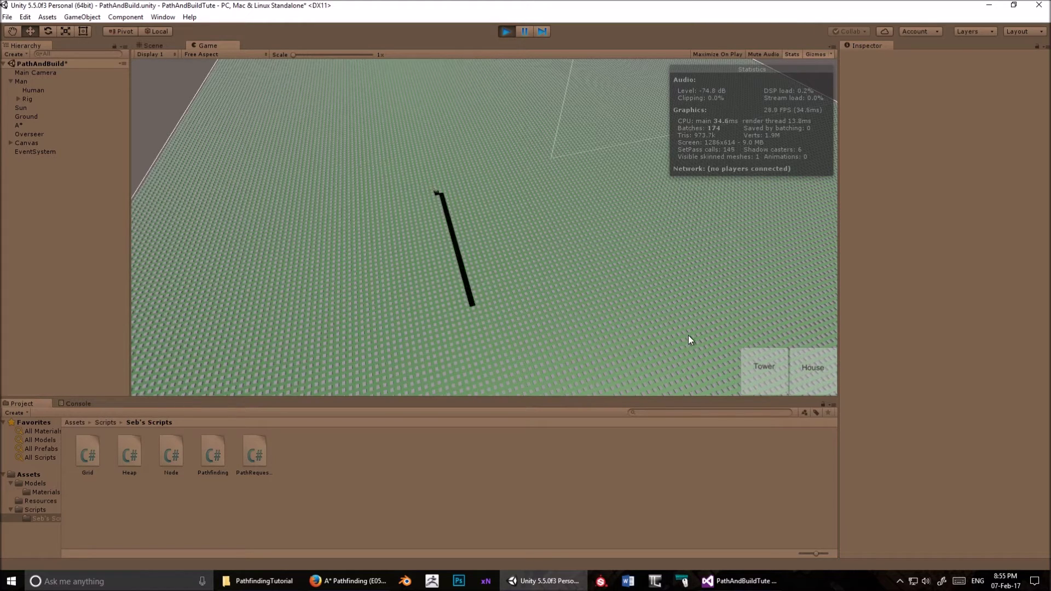
pyautogui.click(761, 365)
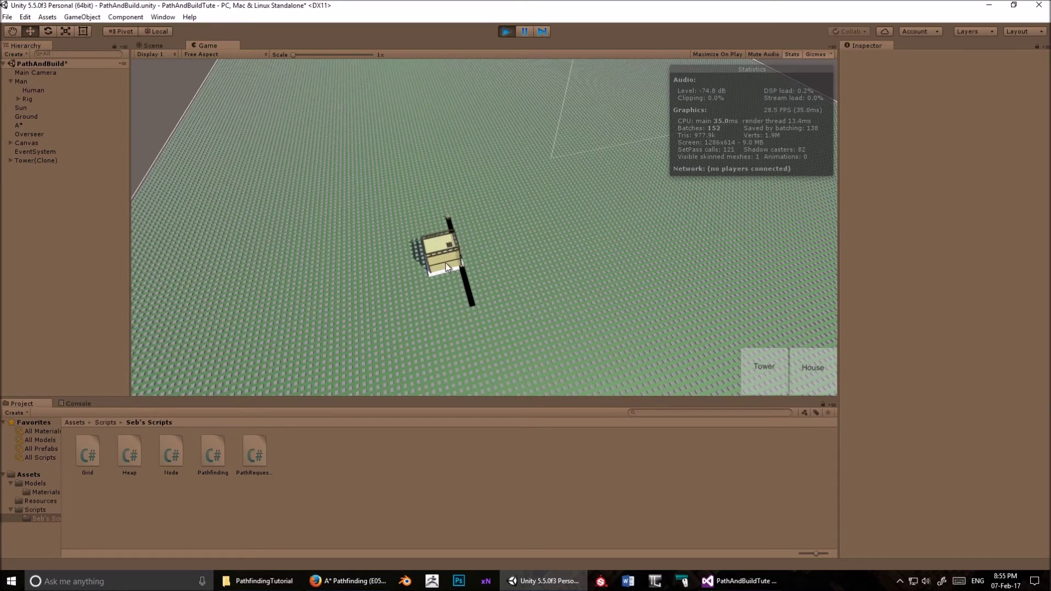
pyautogui.click(455, 263)
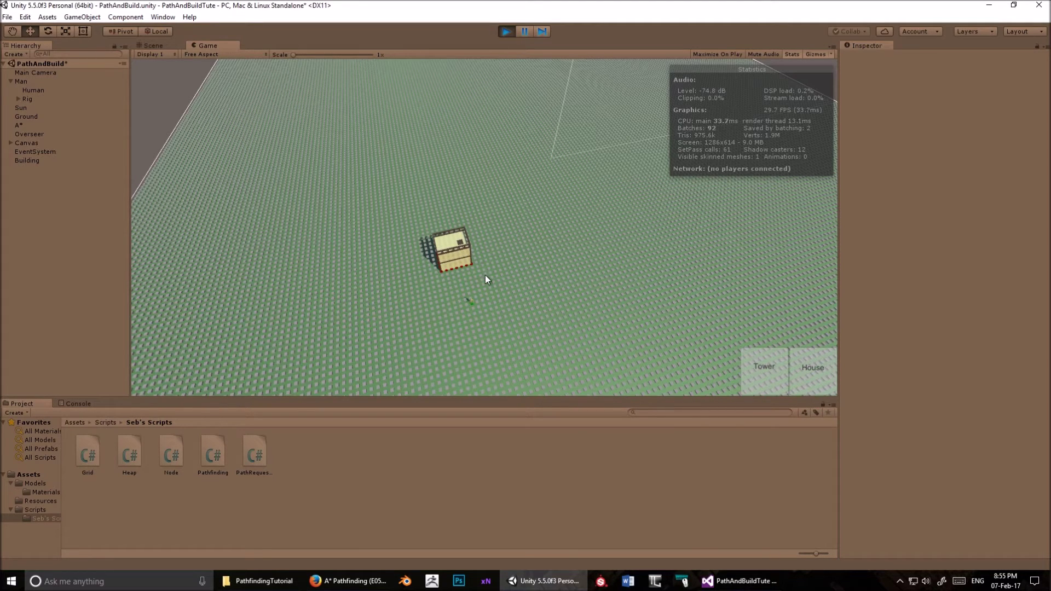
# - Drop two more towers across the unit's new routes, then send it past the upper building
pyautogui.click(712, 272)
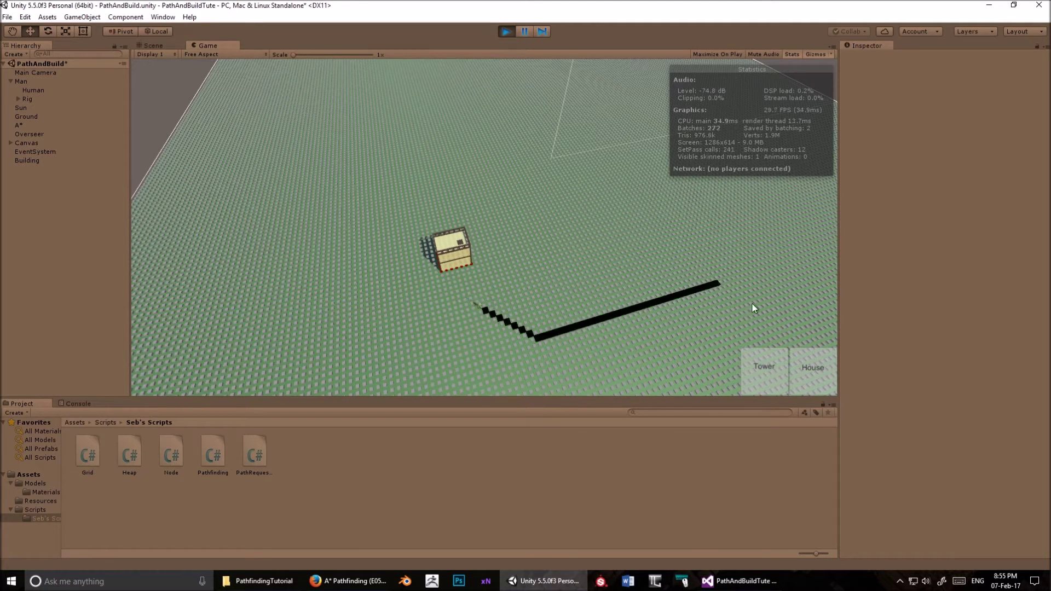
pyautogui.click(761, 383)
pyautogui.click(628, 324)
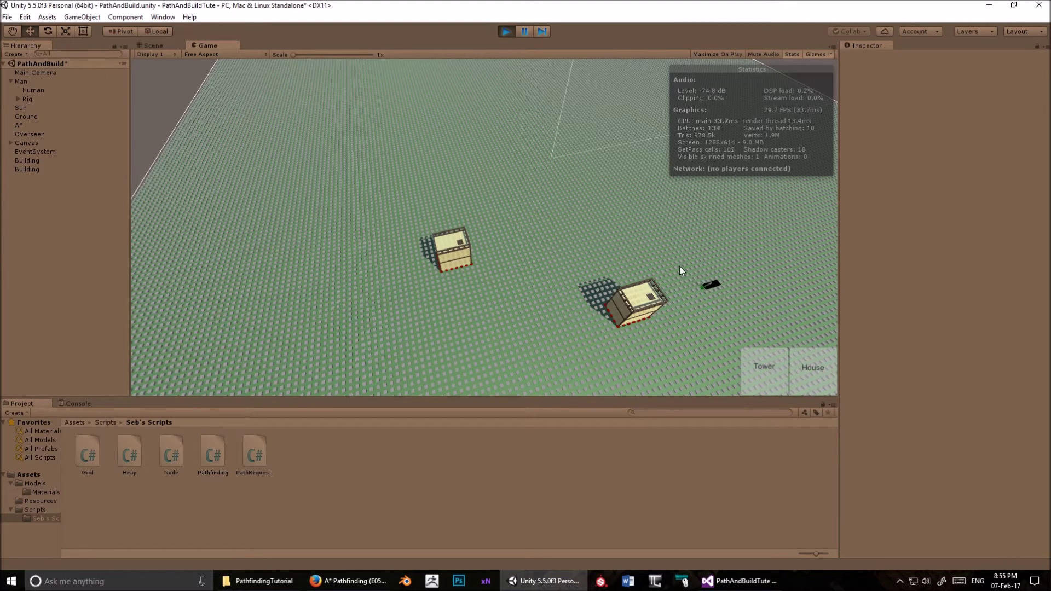
pyautogui.click(518, 188)
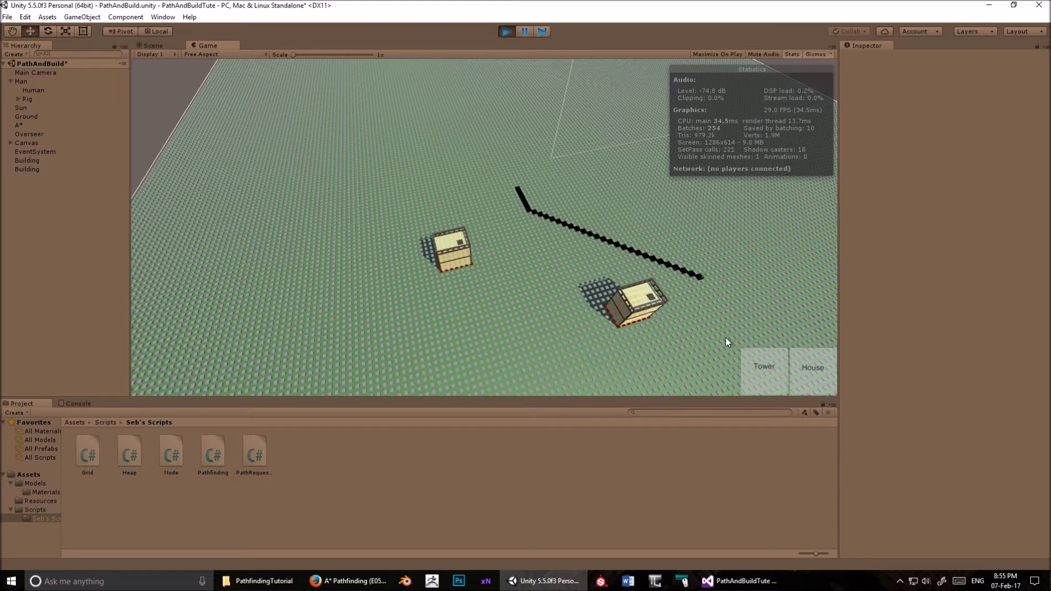
pyautogui.click(766, 366)
pyautogui.click(571, 226)
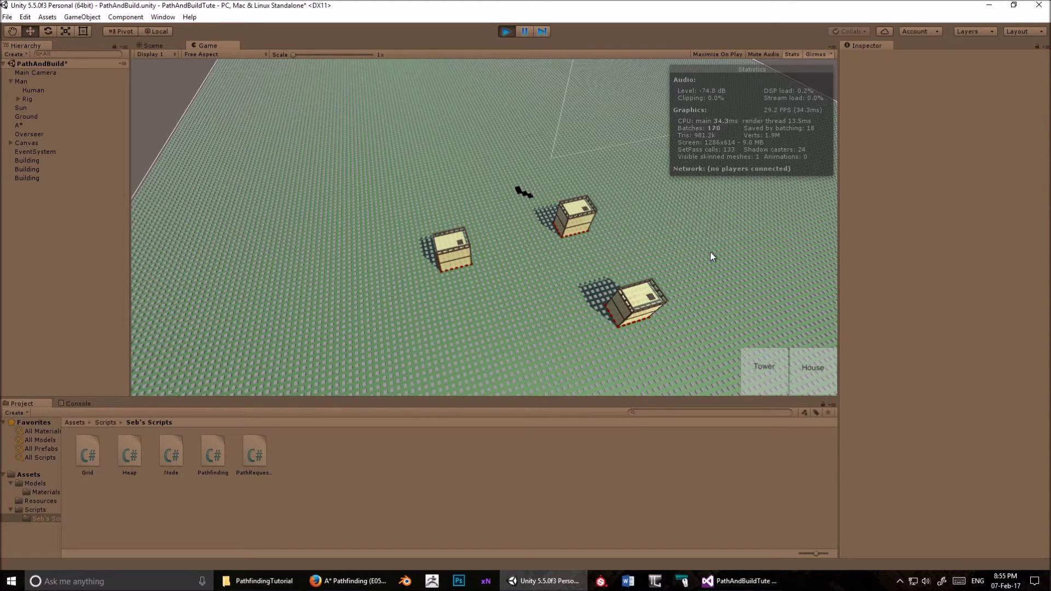
pyautogui.click(583, 243)
# - Place a house at the unit's upper-left destination and a tower on its lower path
pyautogui.click(423, 184)
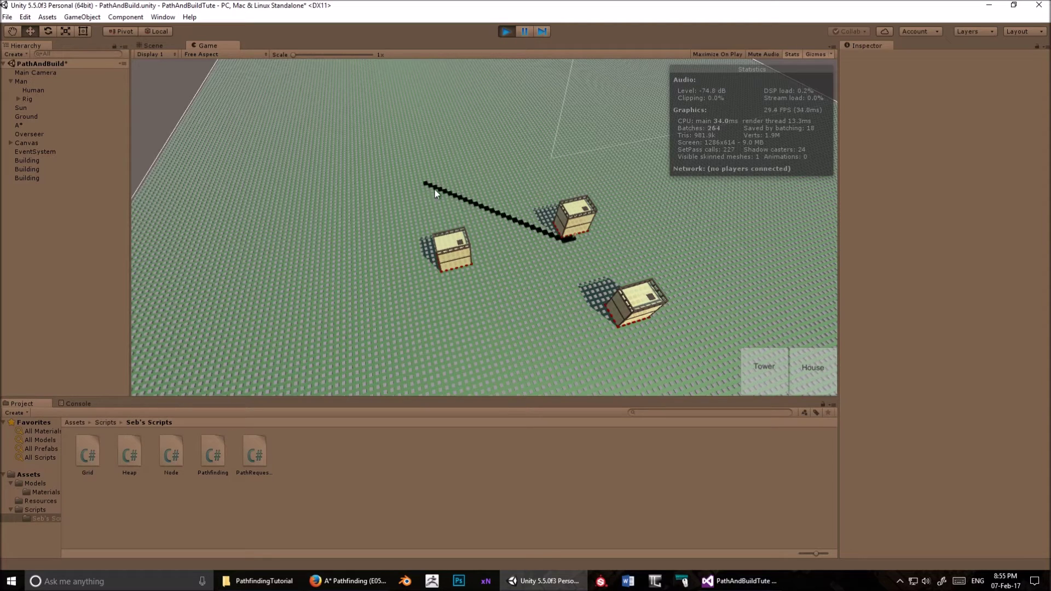
pyautogui.click(812, 366)
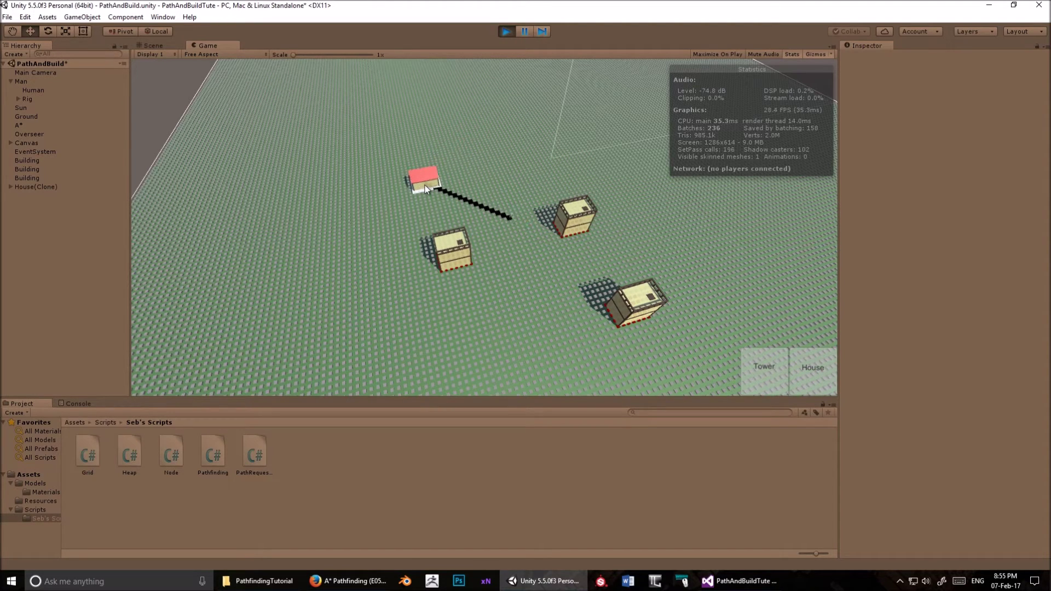
pyautogui.click(425, 184)
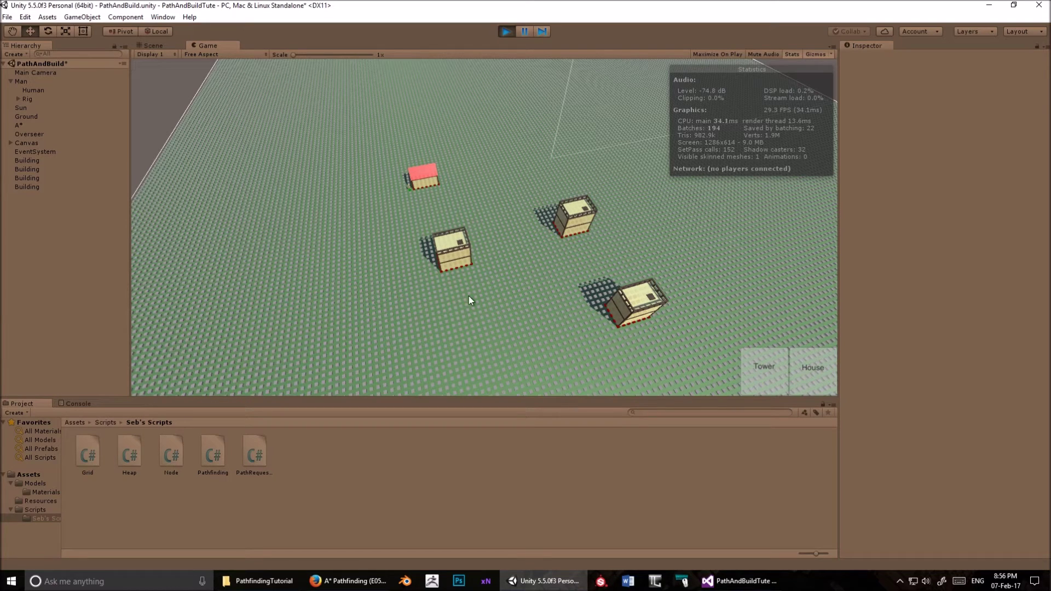
pyautogui.click(505, 323)
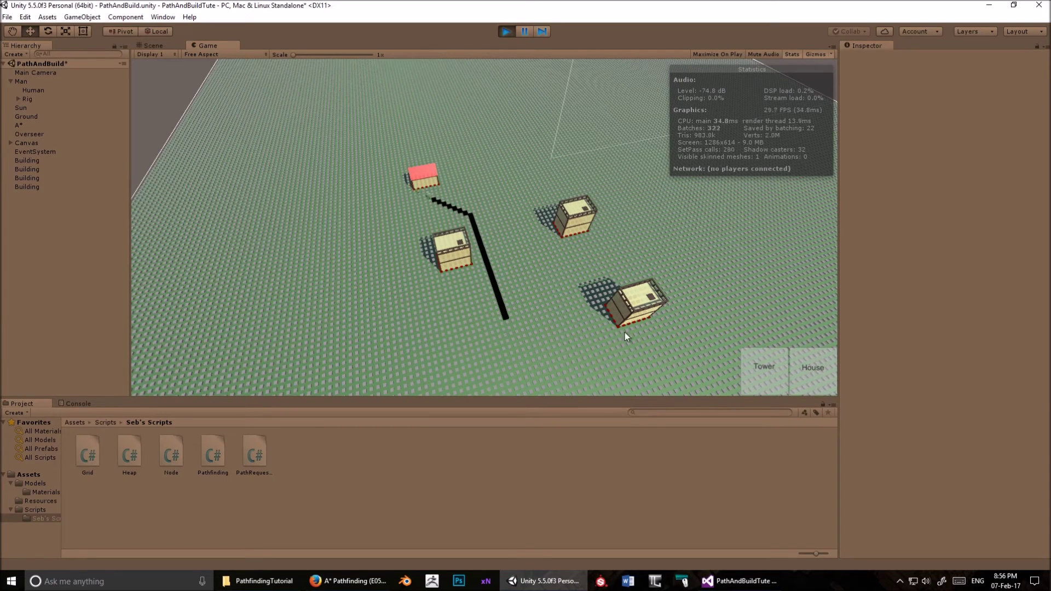
pyautogui.click(764, 364)
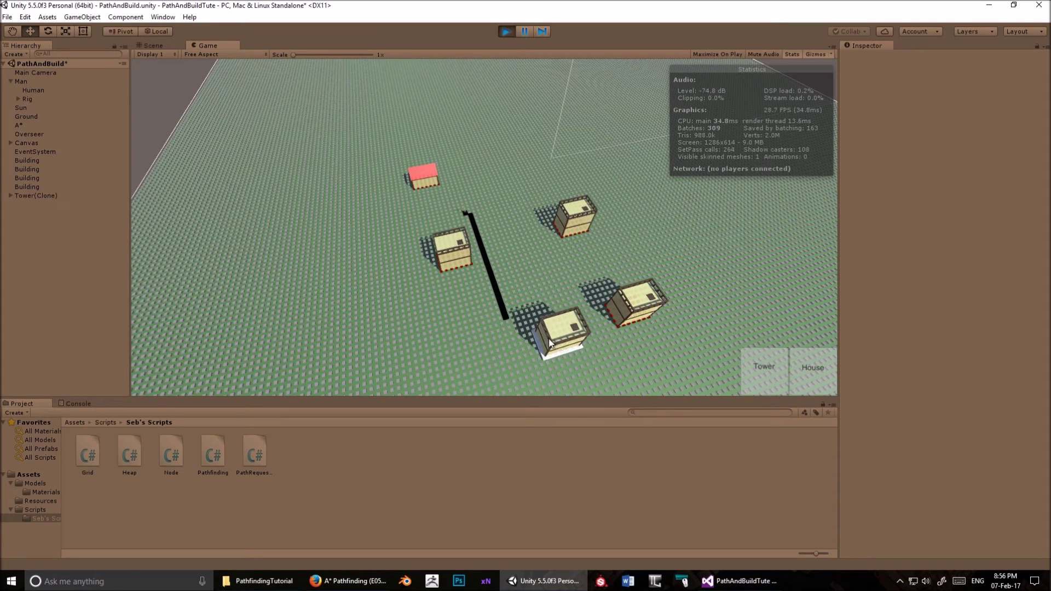
pyautogui.click(507, 320)
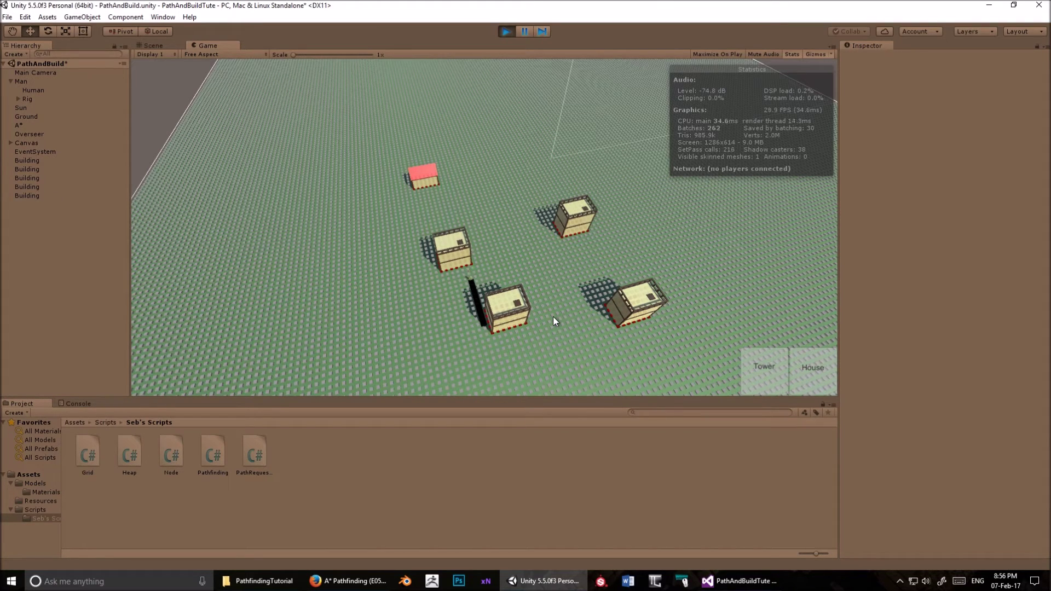
# - Send the unit to one more point, turn off Stats and Gizmos, and exit Play mode
pyautogui.click(510, 209)
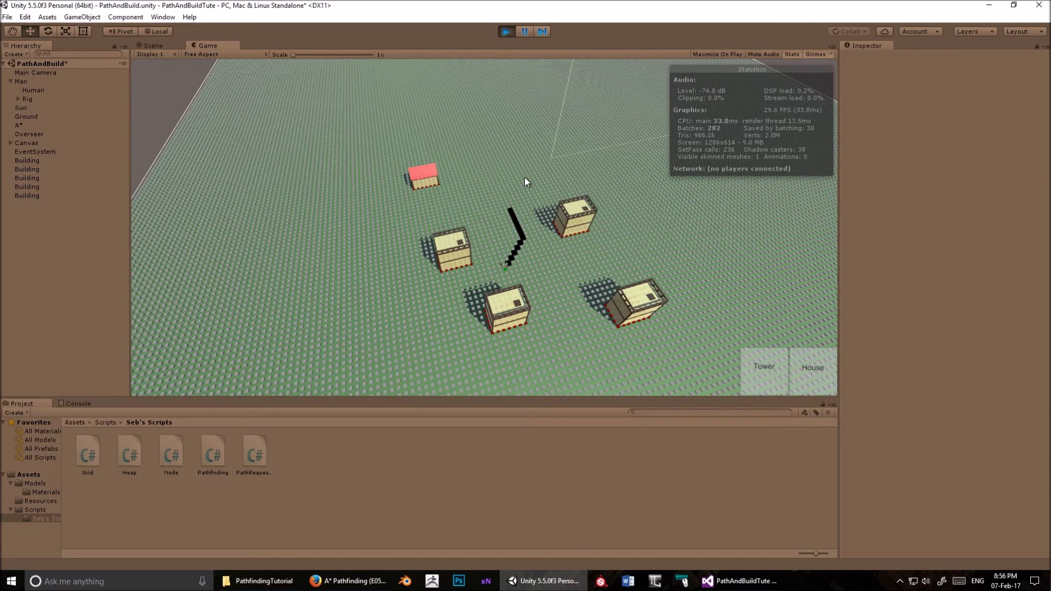
pyautogui.click(793, 54)
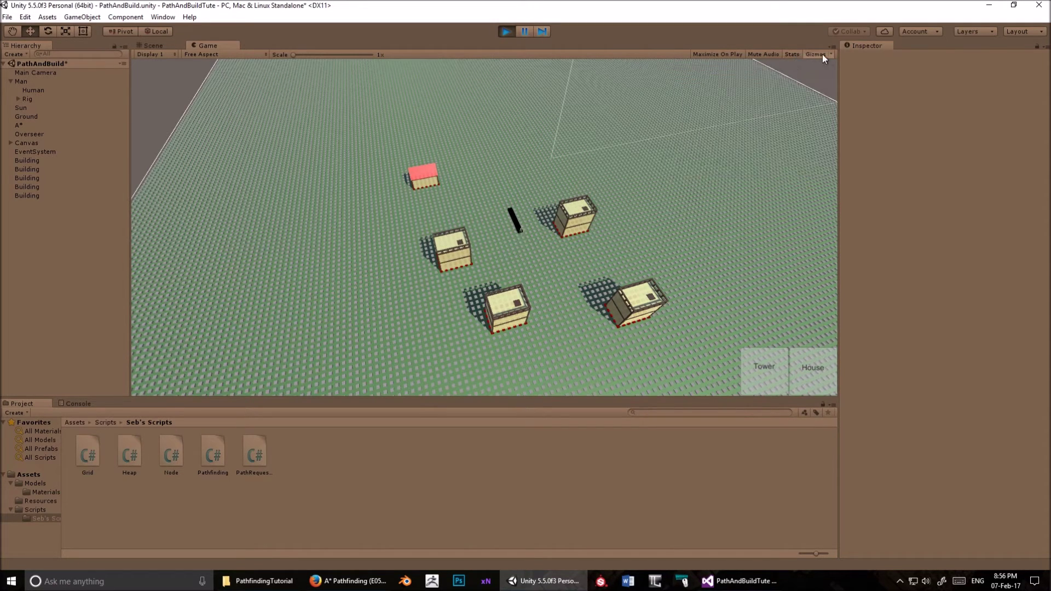
pyautogui.click(822, 54)
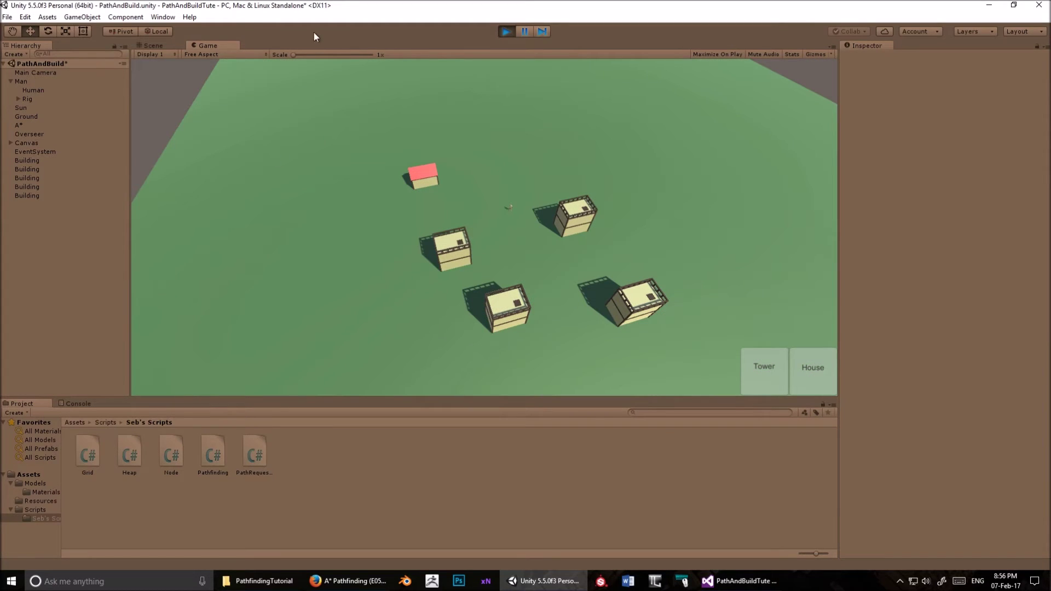
pyautogui.click(500, 33)
# - Duplicate the Man unit and then Man (1), producing copies up to Man (10)
pyautogui.click(22, 81)
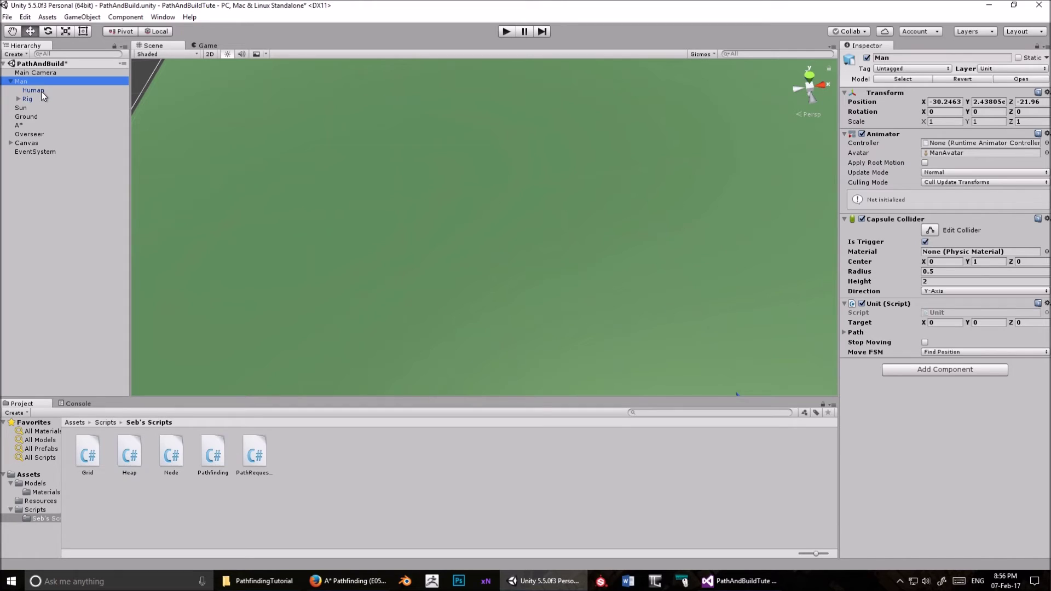
pyautogui.hotkey('ctrl', 'd')
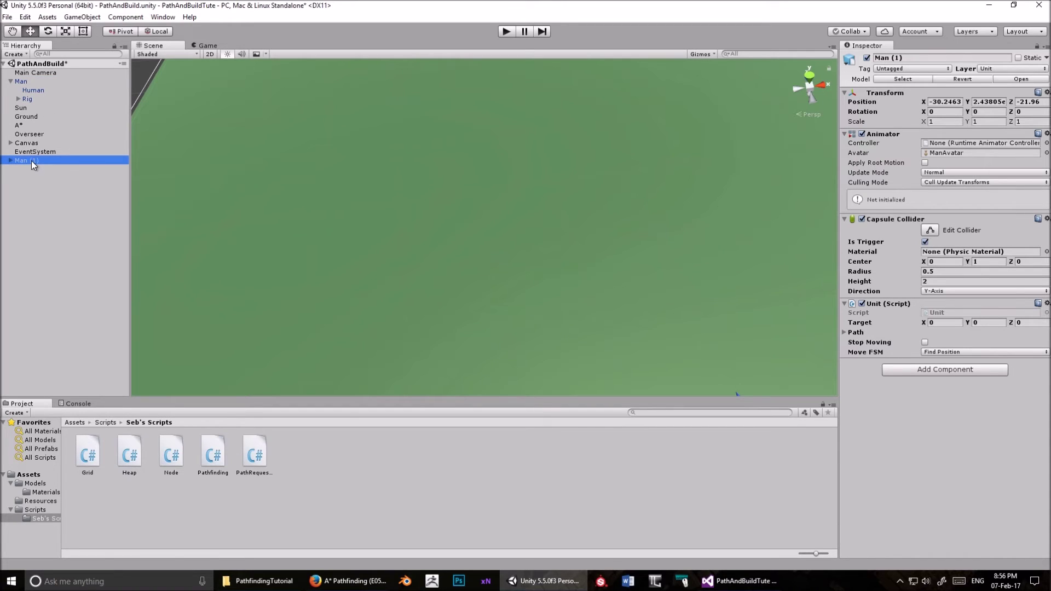
pyautogui.click(44, 173)
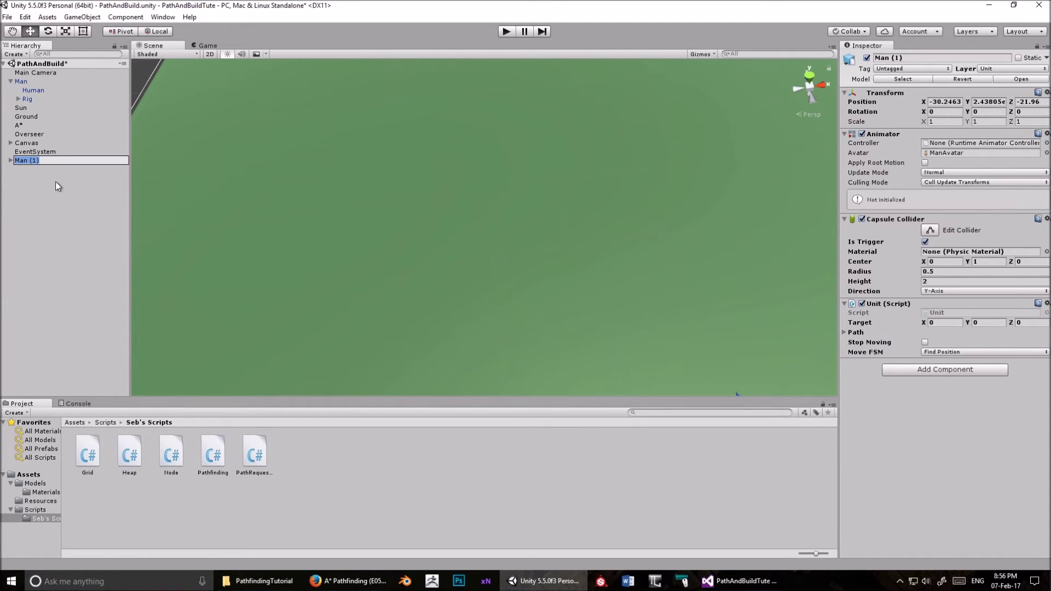
pyautogui.click(38, 159)
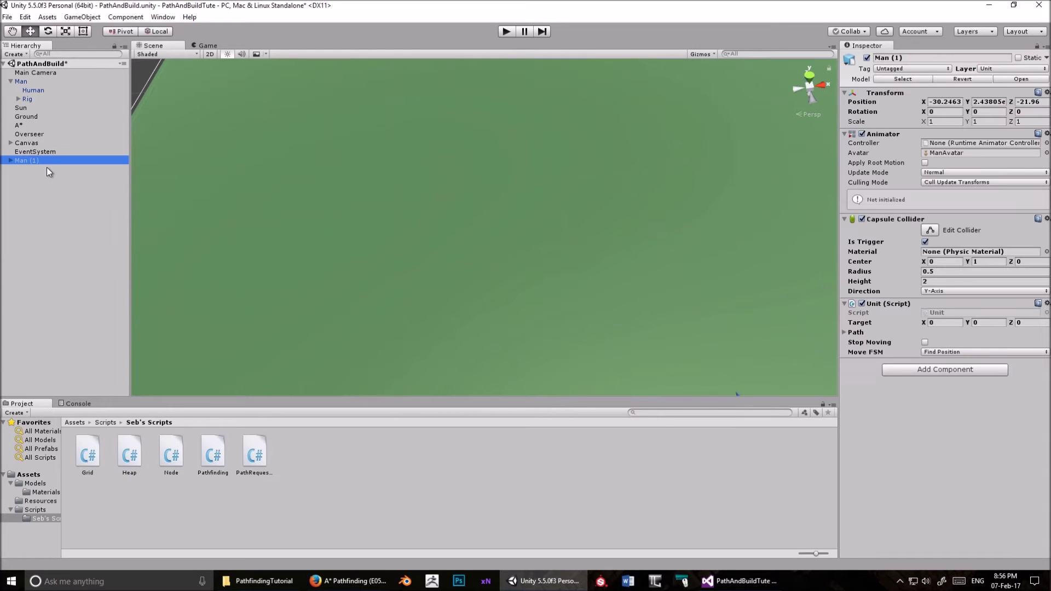
pyautogui.hotkey('ctrl', 'd')
pyautogui.hotkey('ctrl', 'd')
pyautogui.hotkey('ctrl', 'd')
pyautogui.hotkey('ctrl', 'd')
pyautogui.hotkey('ctrl', 'd')
pyautogui.hotkey('ctrl', 'd')
pyautogui.hotkey('ctrl', 'd')
pyautogui.hotkey('ctrl', 'd')
pyautogui.hotkey('ctrl', 'd')
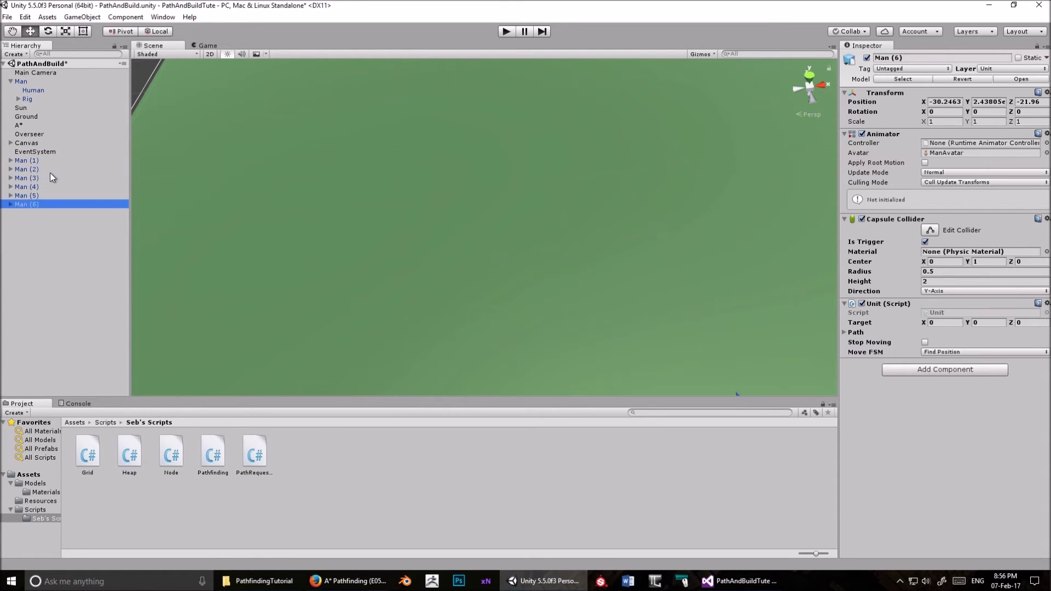
# - Select Man (1) through Man (10) and duplicate the group four times, adding copies up to Man (50)
pyautogui.click(38, 162)
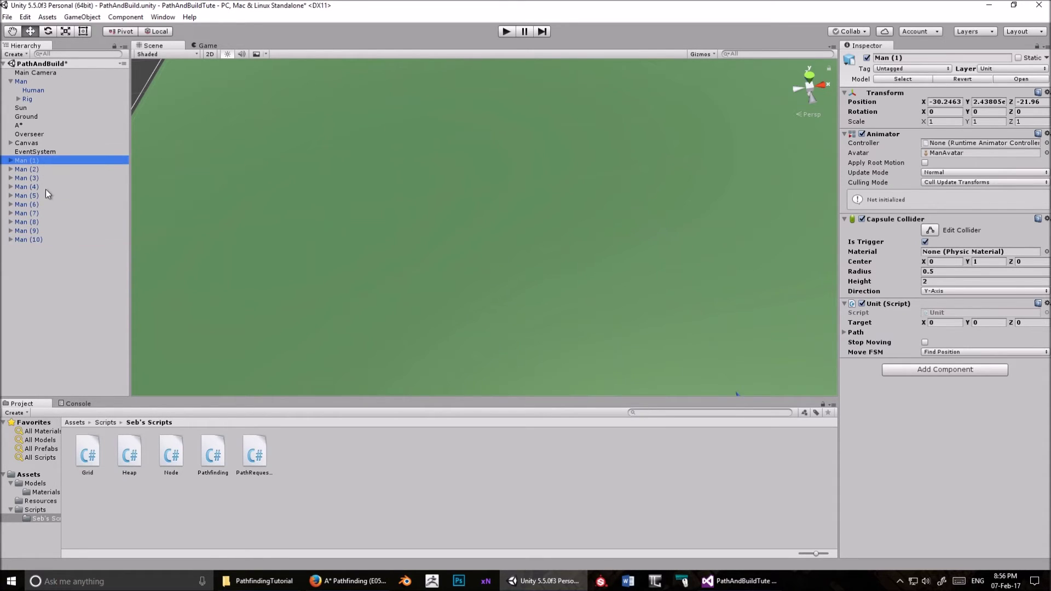
pyautogui.keyDown('shift'); pyautogui.click(41, 241); pyautogui.keyUp('shift')
pyautogui.hotkey('ctrl', 'd')
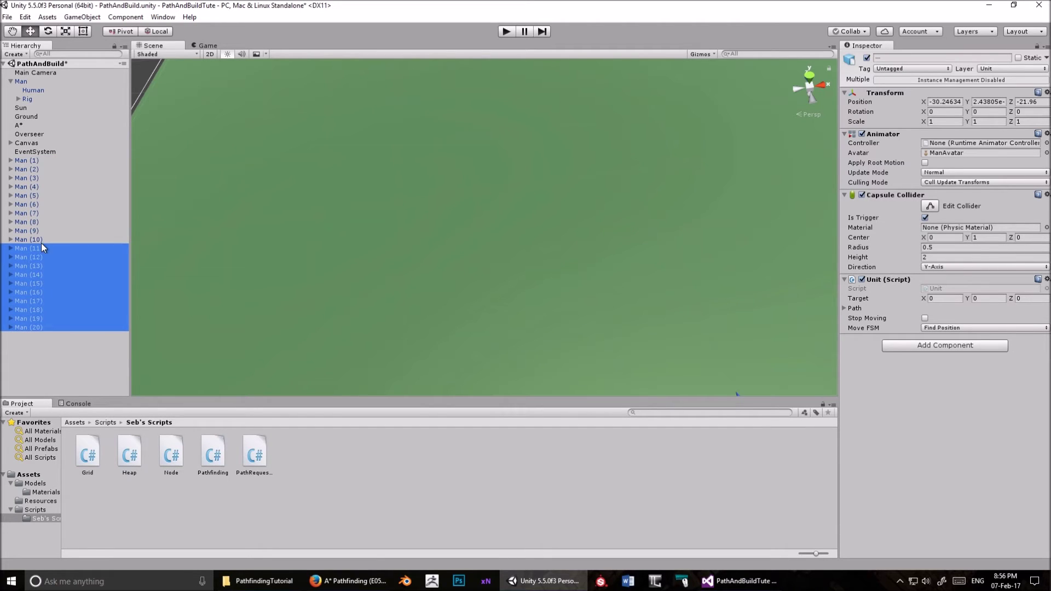
pyautogui.hotkey('ctrl', 'd')
pyautogui.hotkey('ctrl', 'd')
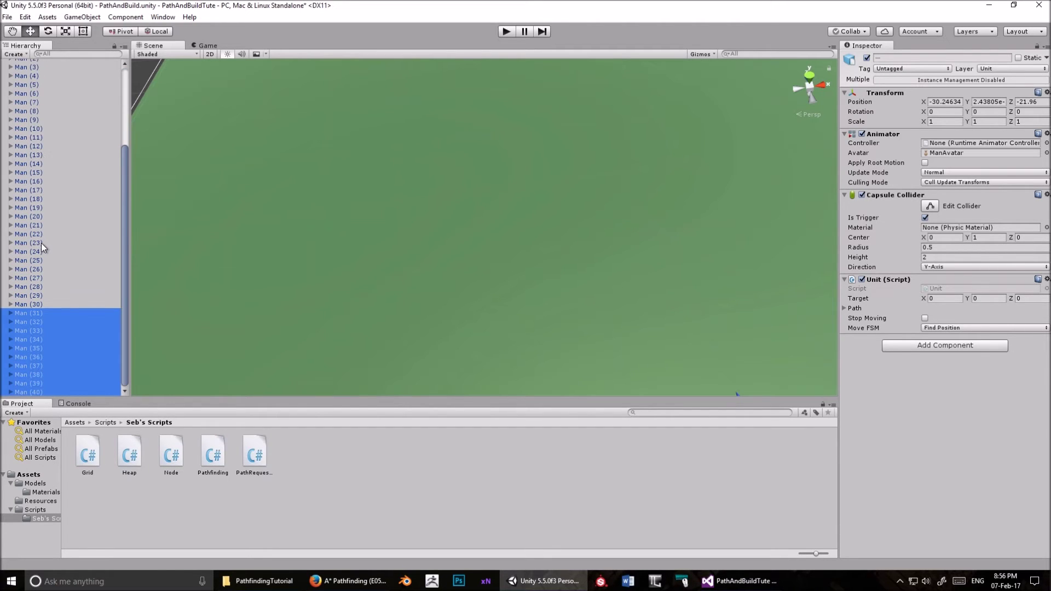
pyautogui.hotkey('ctrl', 'd')
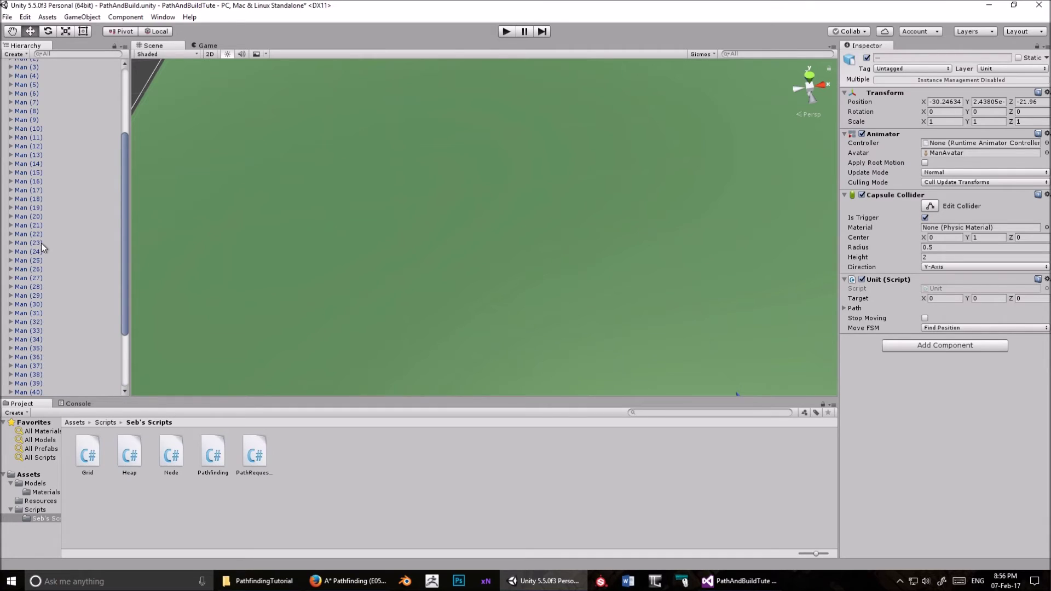
pyautogui.hotkey('ctrl', 'd')
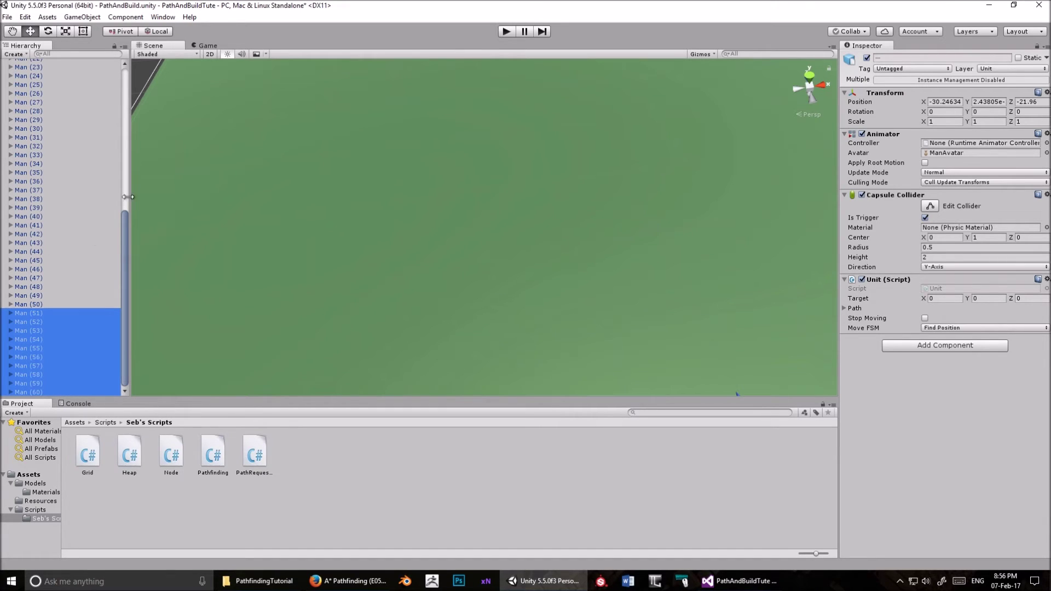
# - Run the scene with the crowd of units and place a tower and a red-roofed house
pyautogui.click(506, 32)
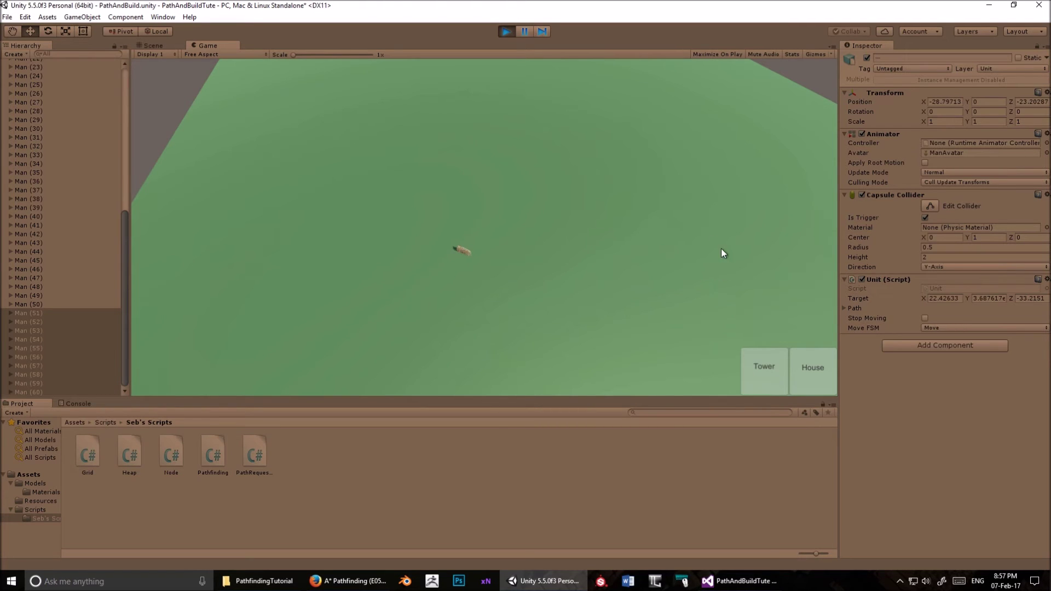
pyautogui.click(766, 377)
pyautogui.click(592, 270)
pyautogui.click(792, 54)
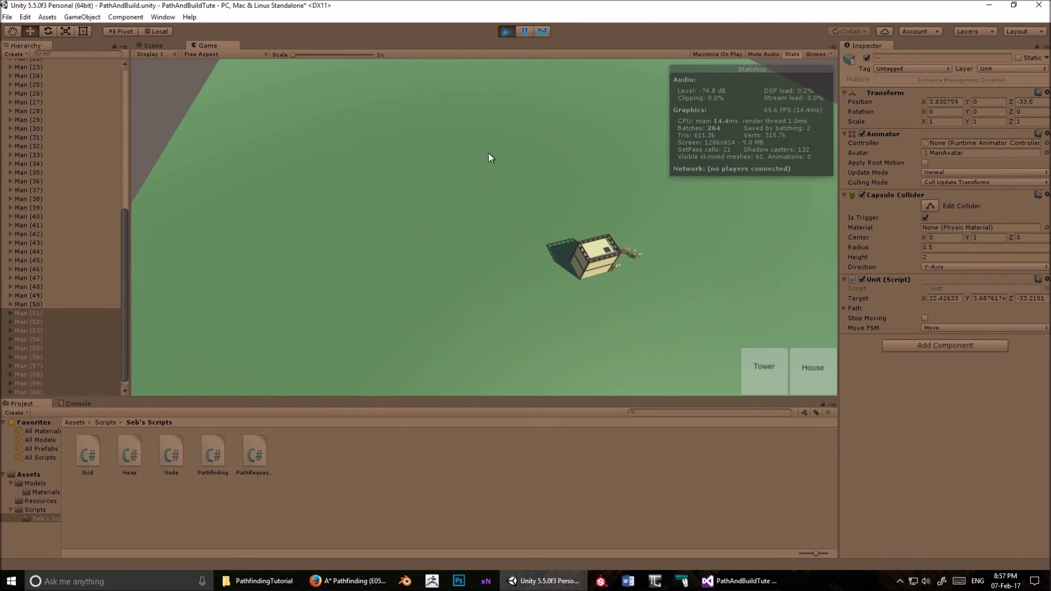
pyautogui.click(815, 370)
pyautogui.click(548, 220)
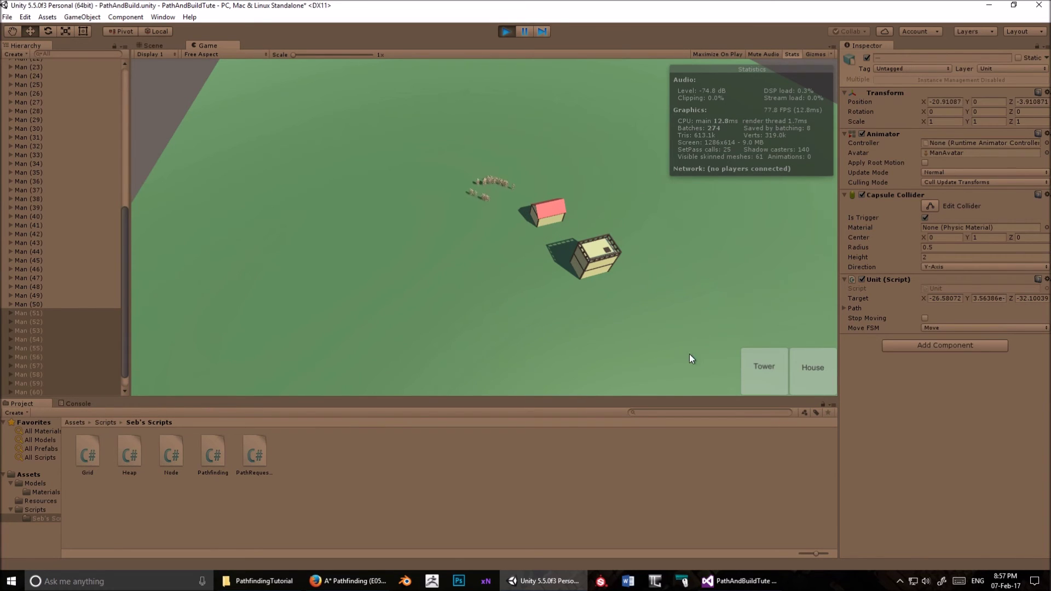
# - Place two more towers near the buildings and send the units leftward into them
pyautogui.click(765, 365)
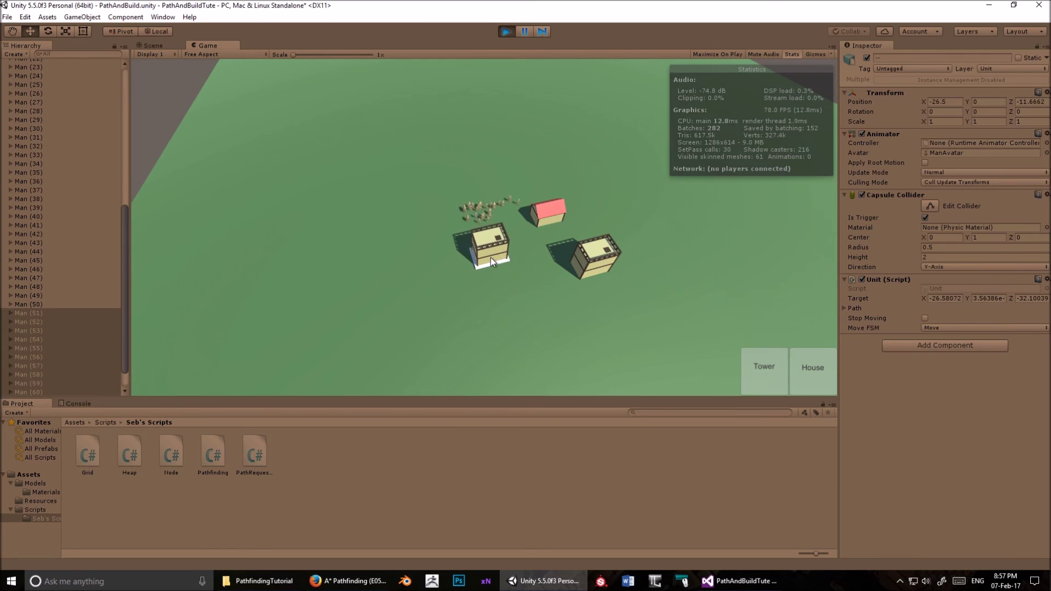
pyautogui.click(491, 258)
pyautogui.click(265, 295)
pyautogui.click(764, 371)
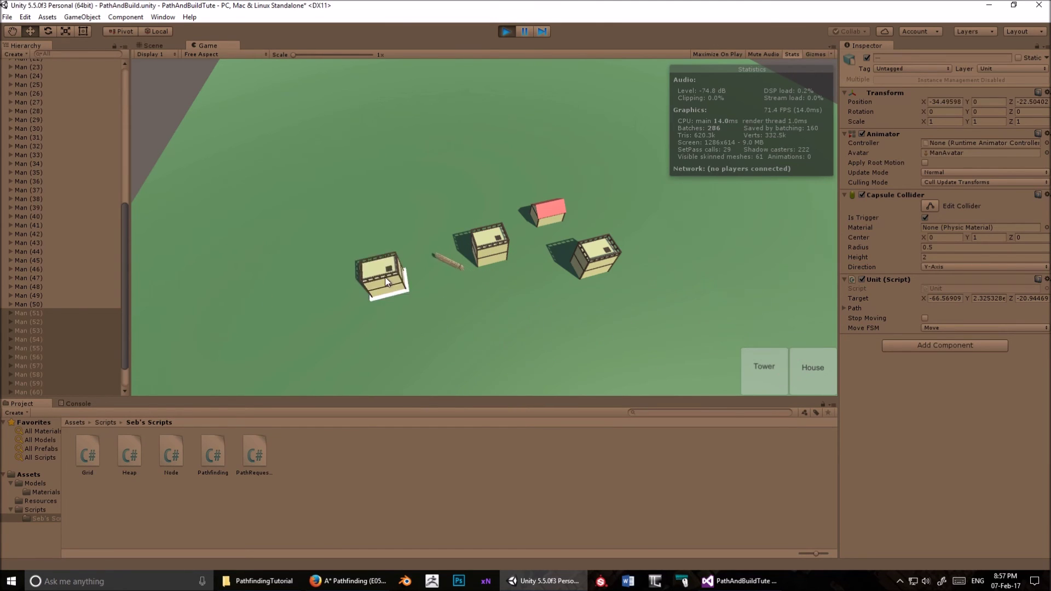
pyautogui.click(400, 255)
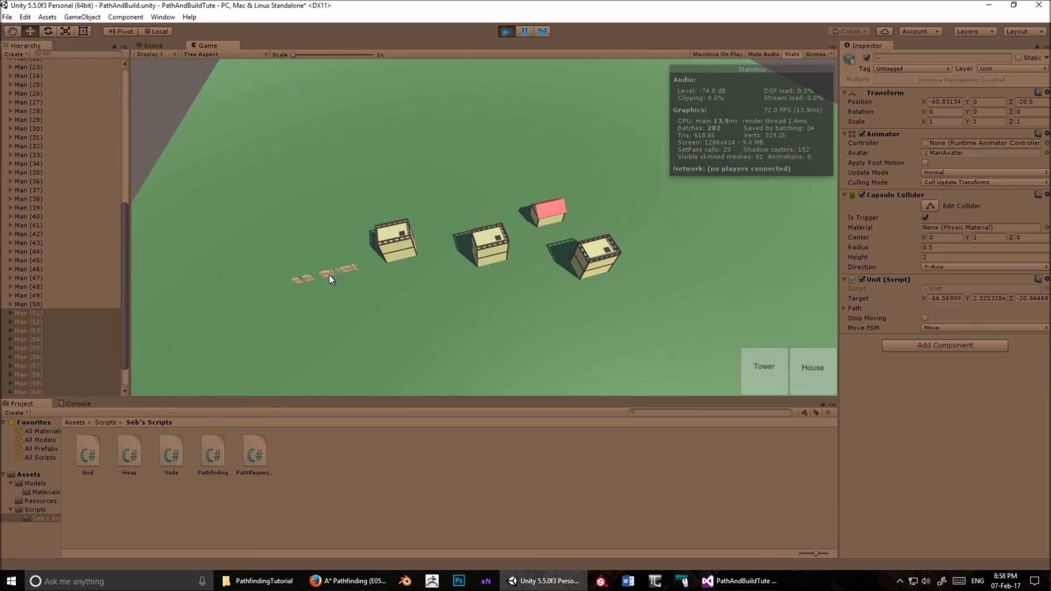
# - Redirect the units to several new destinations, add a third tower in front, and stop Play mode
pyautogui.click(461, 234)
pyautogui.click(453, 310)
pyautogui.click(589, 353)
pyautogui.click(762, 363)
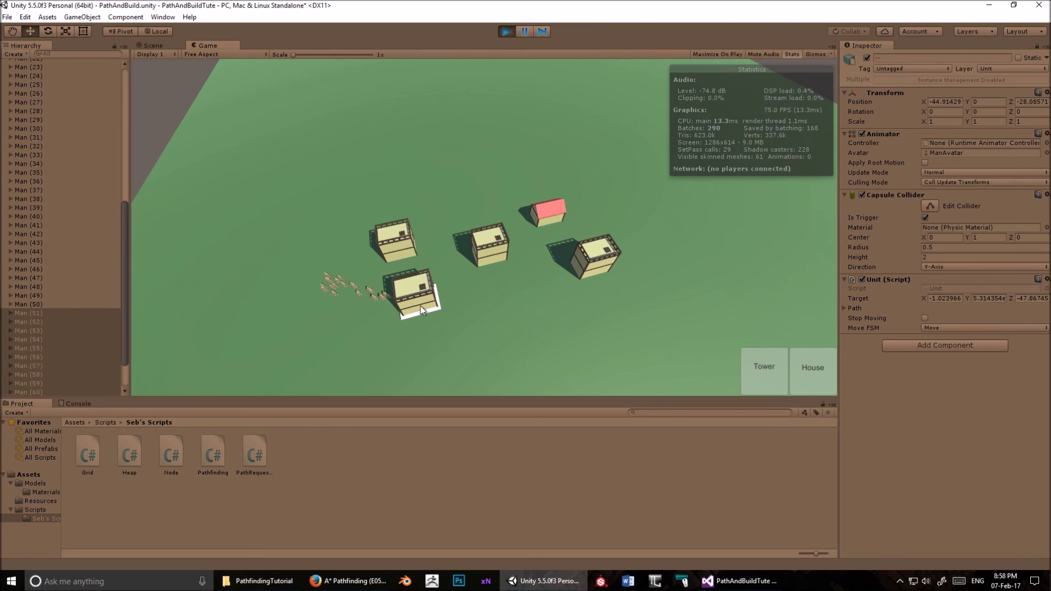
pyautogui.click(420, 307)
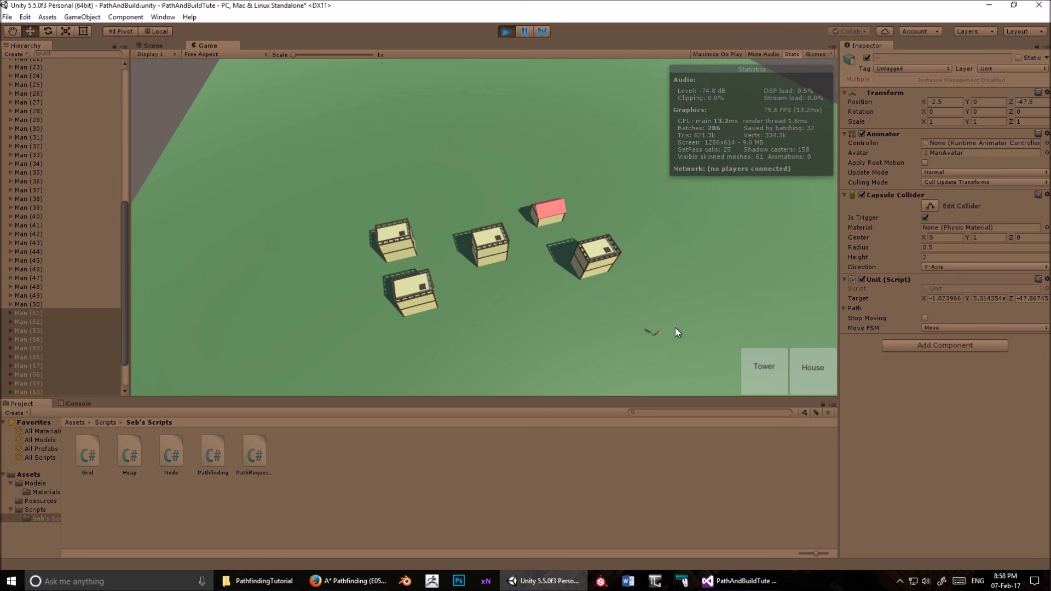
pyautogui.click(658, 186)
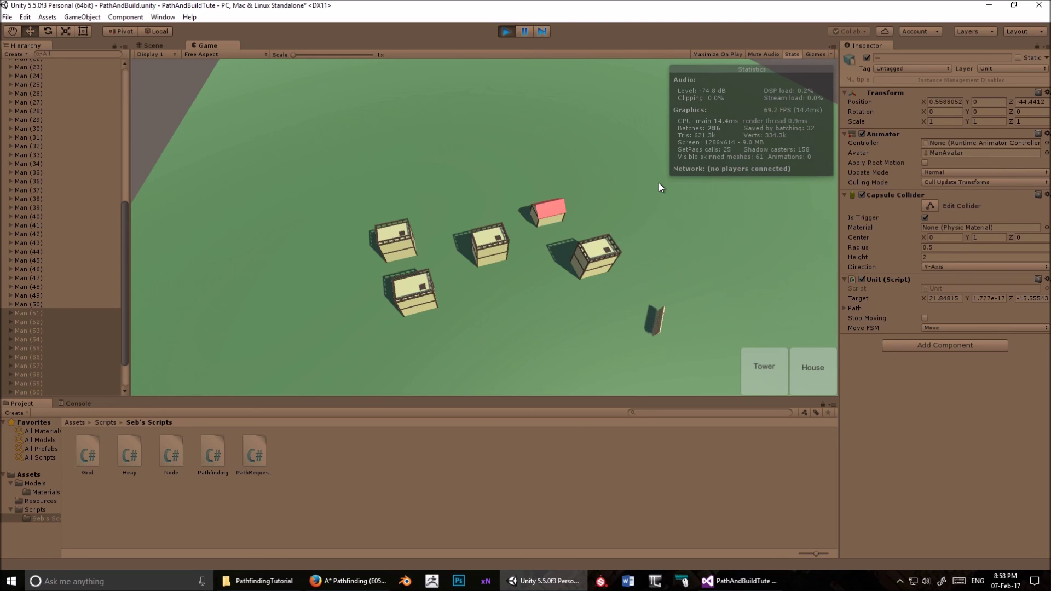
pyautogui.click(504, 31)
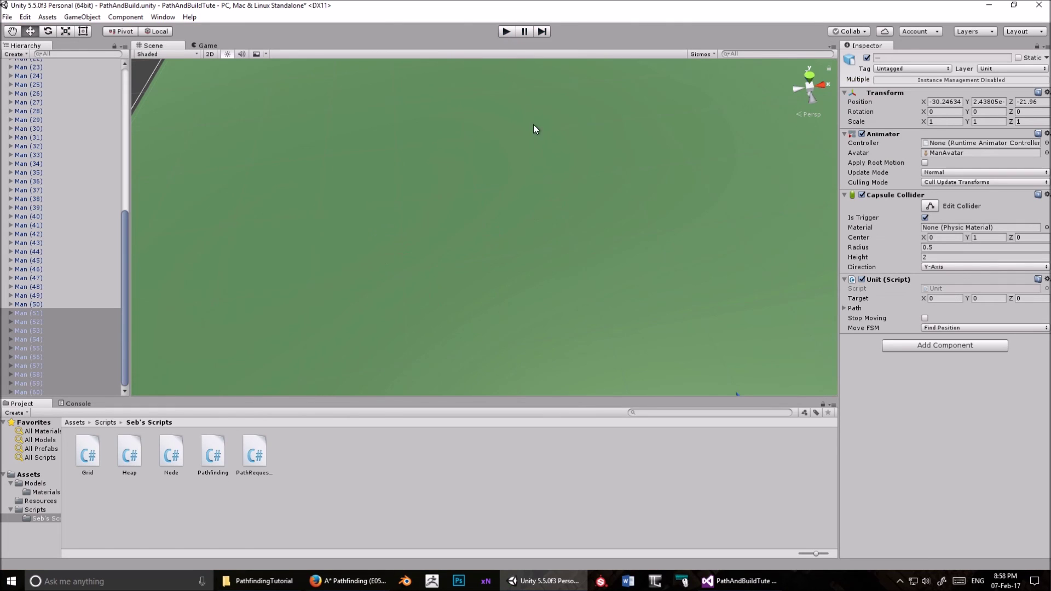
# - Select the Man (1) to Man (60) copies in the Hierarchy and delete them
pyautogui.scroll(10, 48, 228)
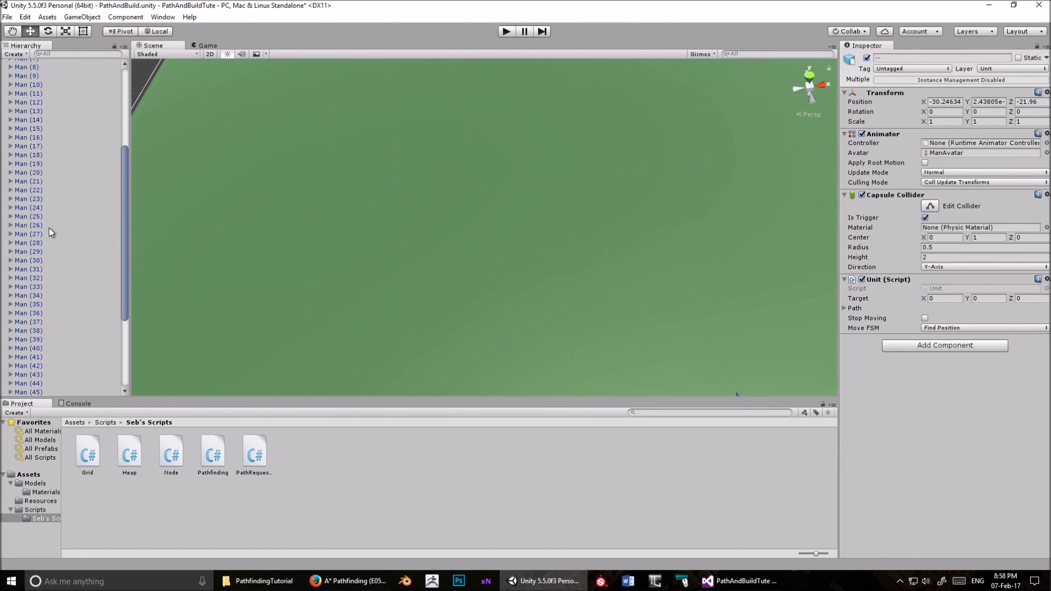
pyautogui.keyDown('shift'); pyautogui.click(34, 137); pyautogui.keyUp('shift')
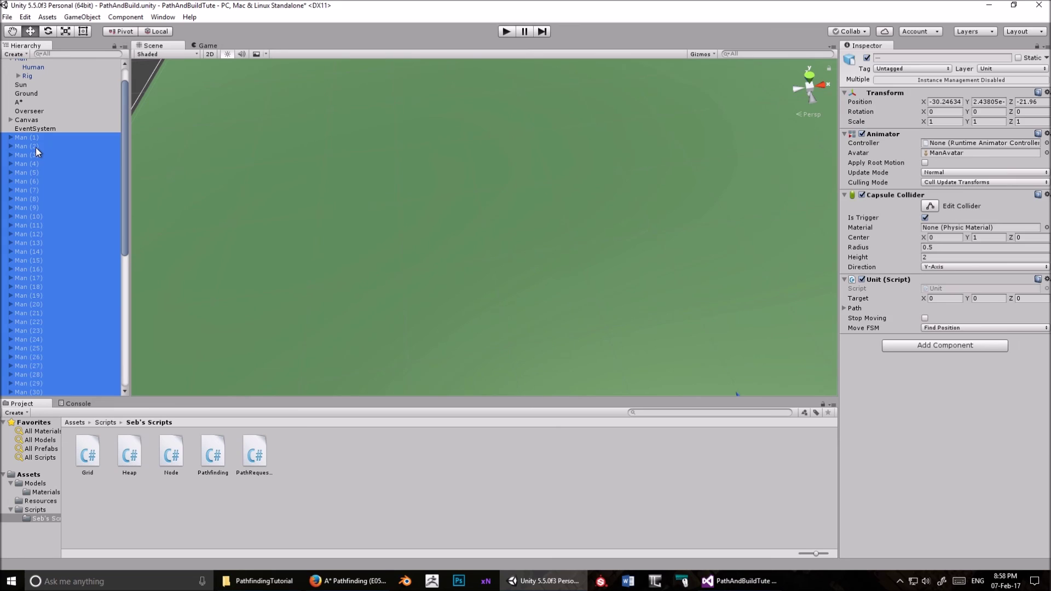
pyautogui.press('Delete')
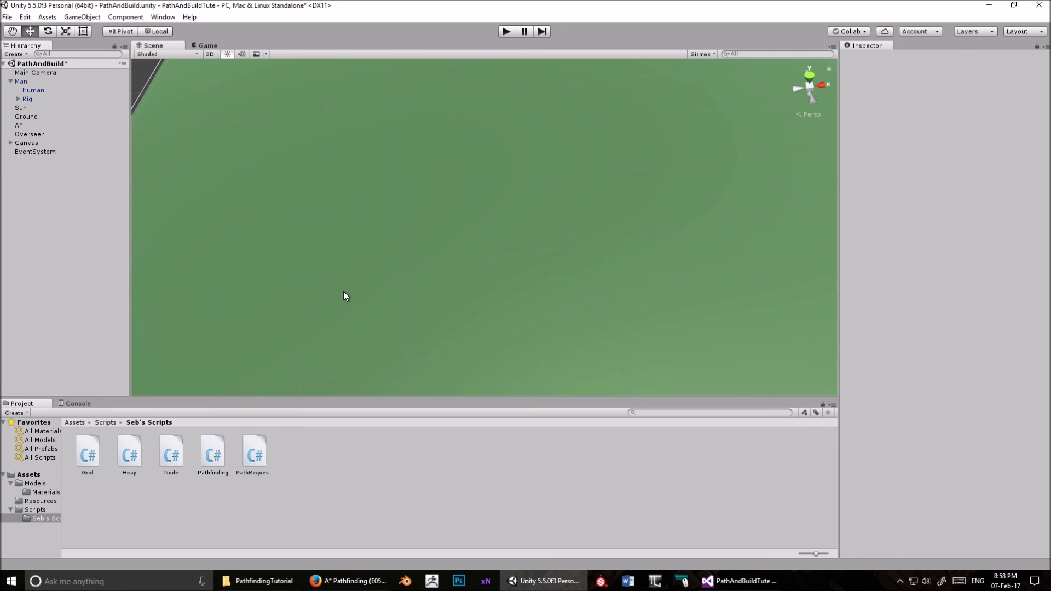